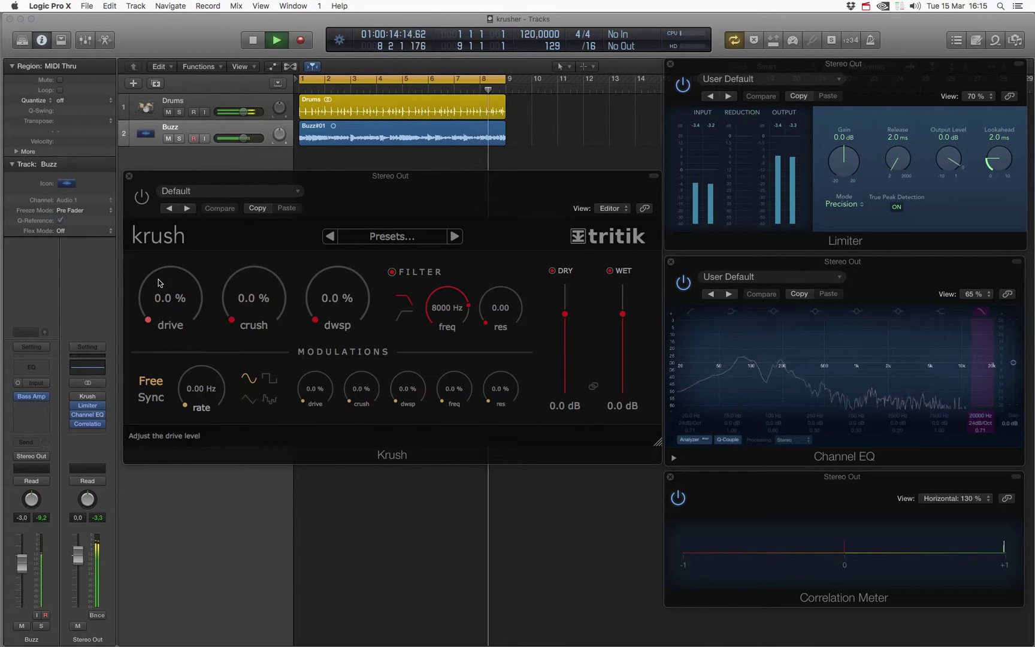
Step: Enable the Krush plug-in on the Stereo Out channel and choose the factory preset Pres 0: Default
left_click(142, 198)
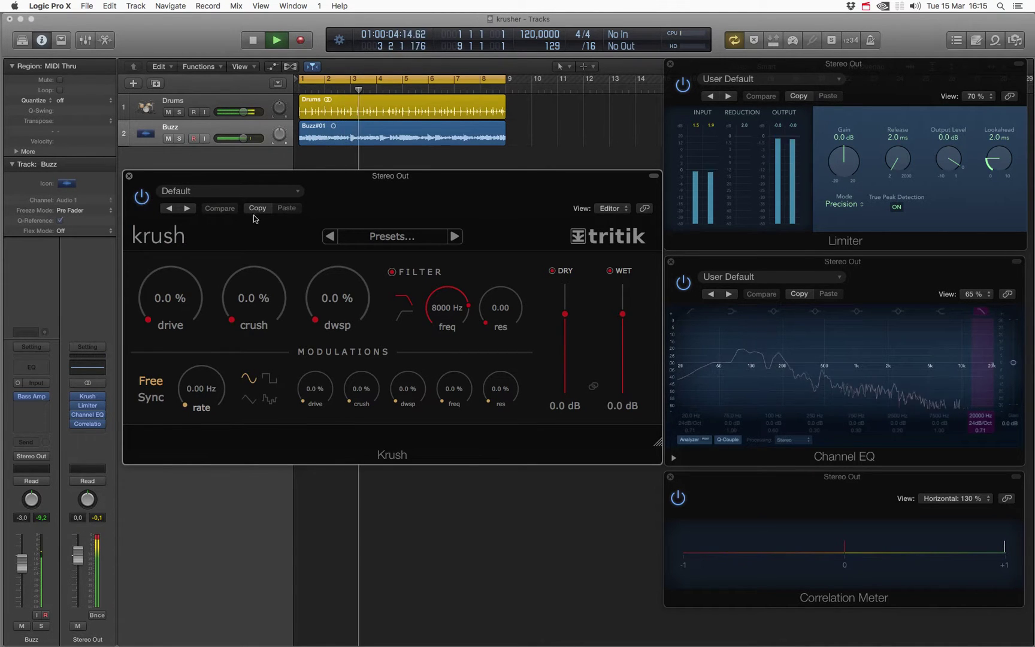
left_click(196, 191)
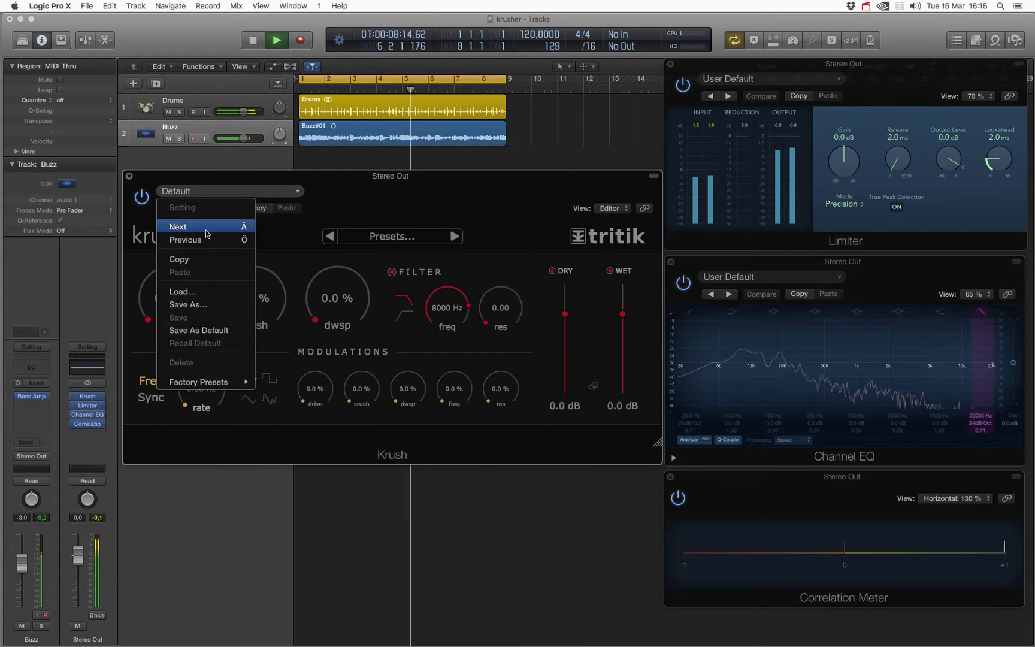
mouse_move(237, 382)
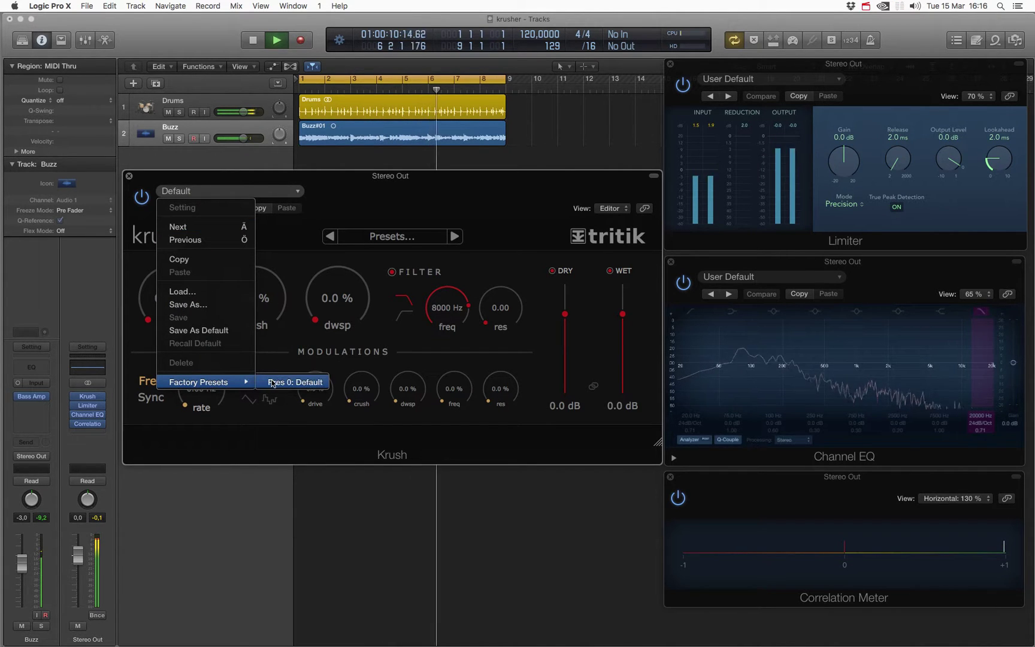
left_click(294, 382)
Step: Look through the Crushing category in Krush's own presets and load the Bit Crush preset
left_click(382, 236)
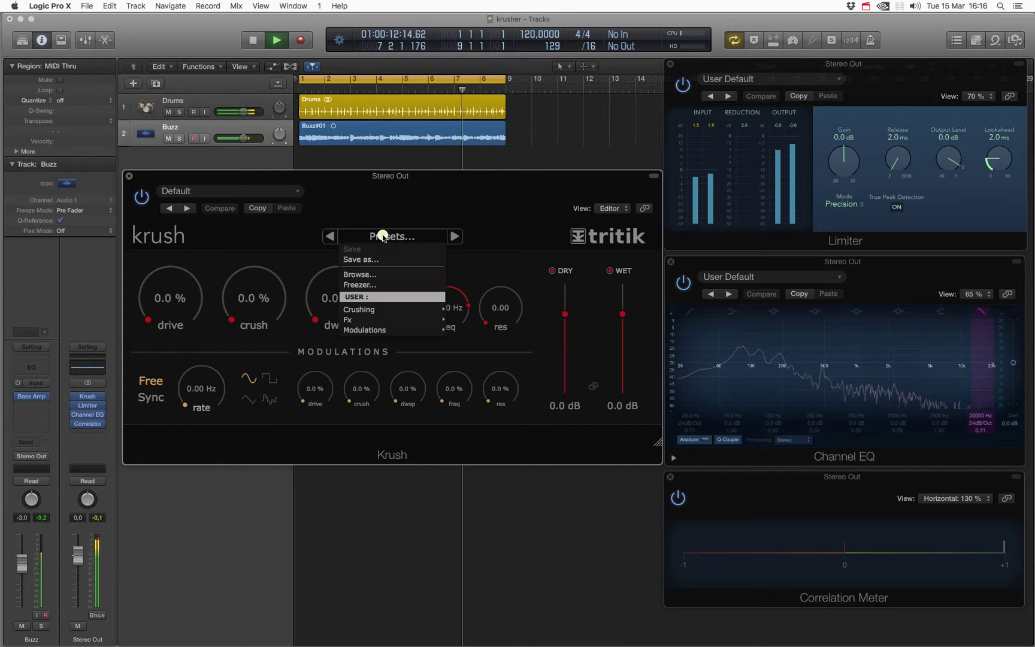
mouse_move(374, 310)
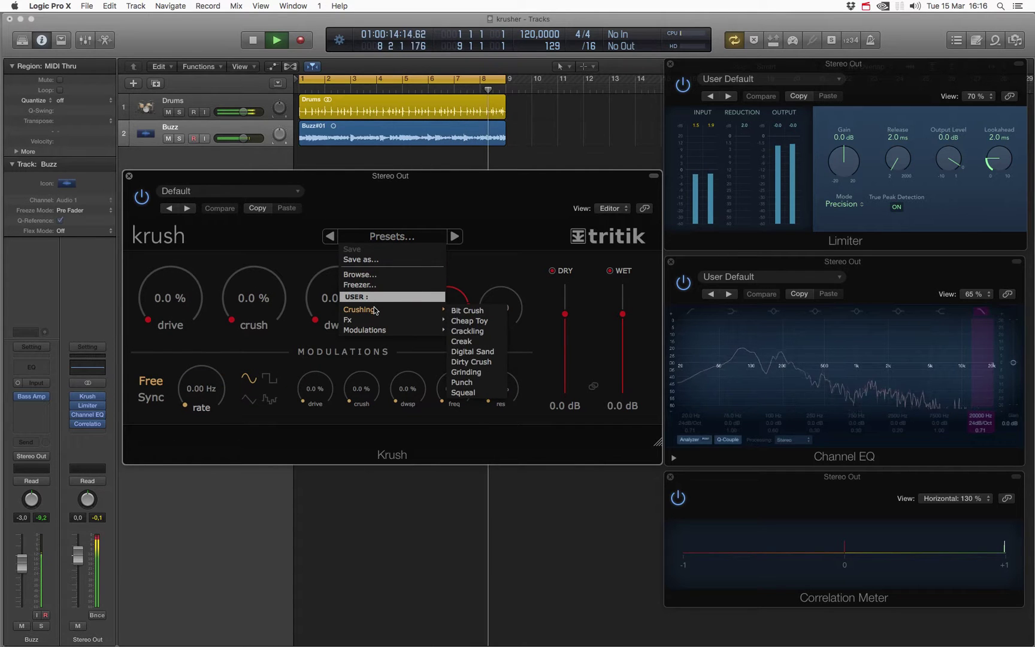
left_click(454, 239)
left_click(455, 239)
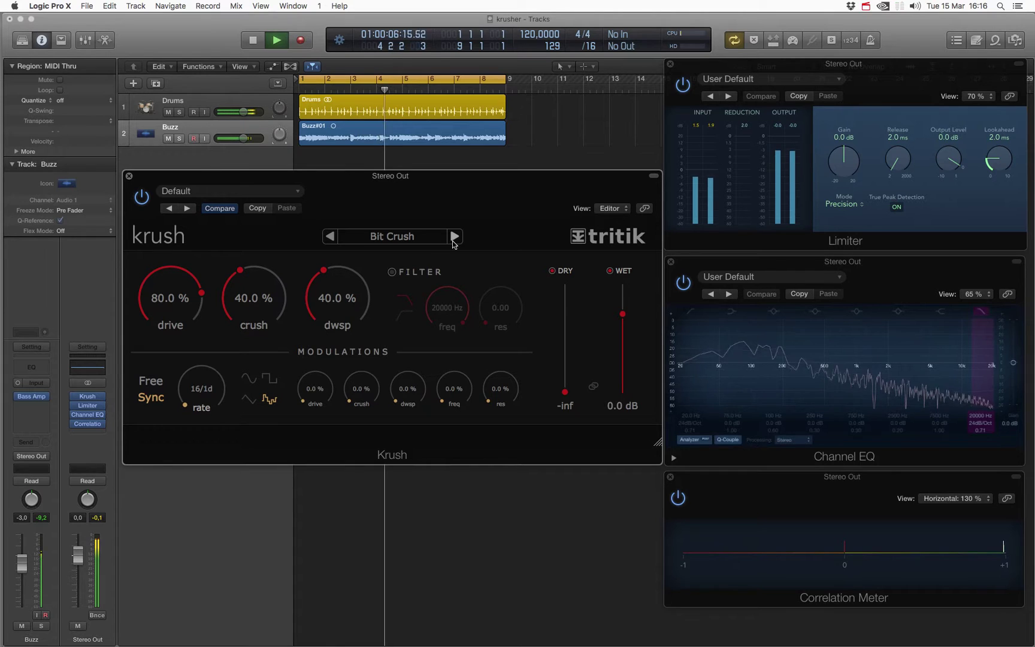
Step: Audition the Crushing presets one after another, from Cheap Toy through Crackling, Creak, Digital Sand, Dirty Crush and Grinding to Punch
left_click(454, 240)
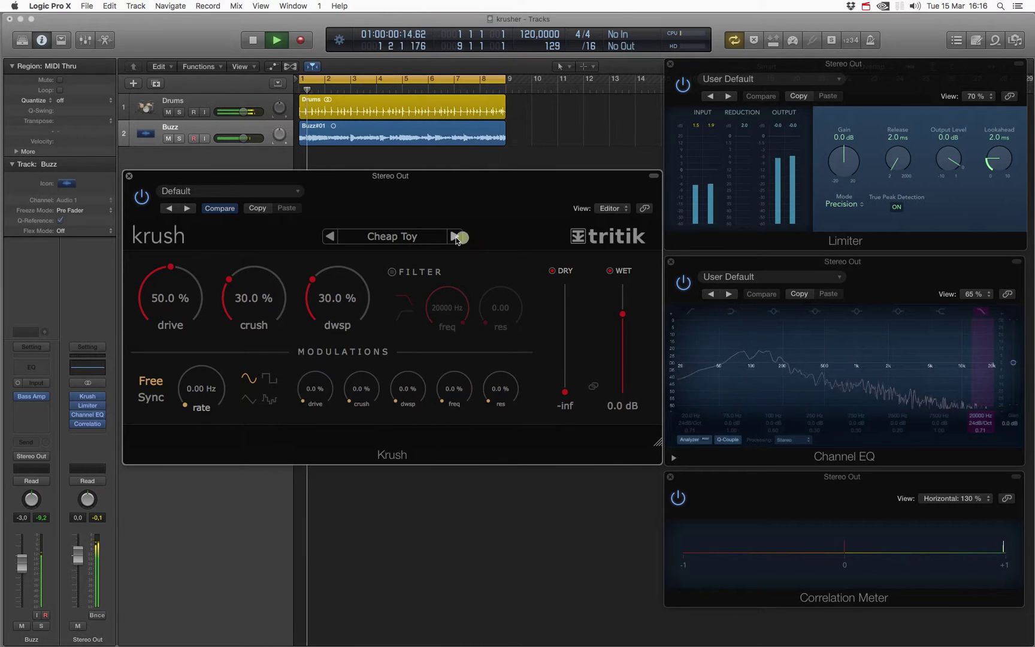
left_click(455, 236)
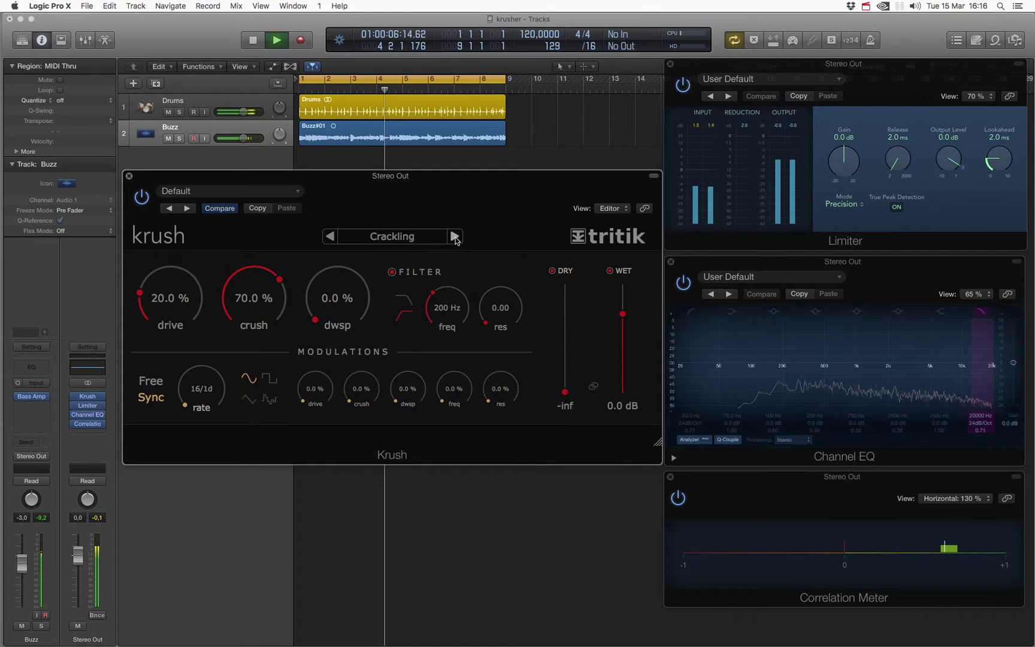
left_click(455, 237)
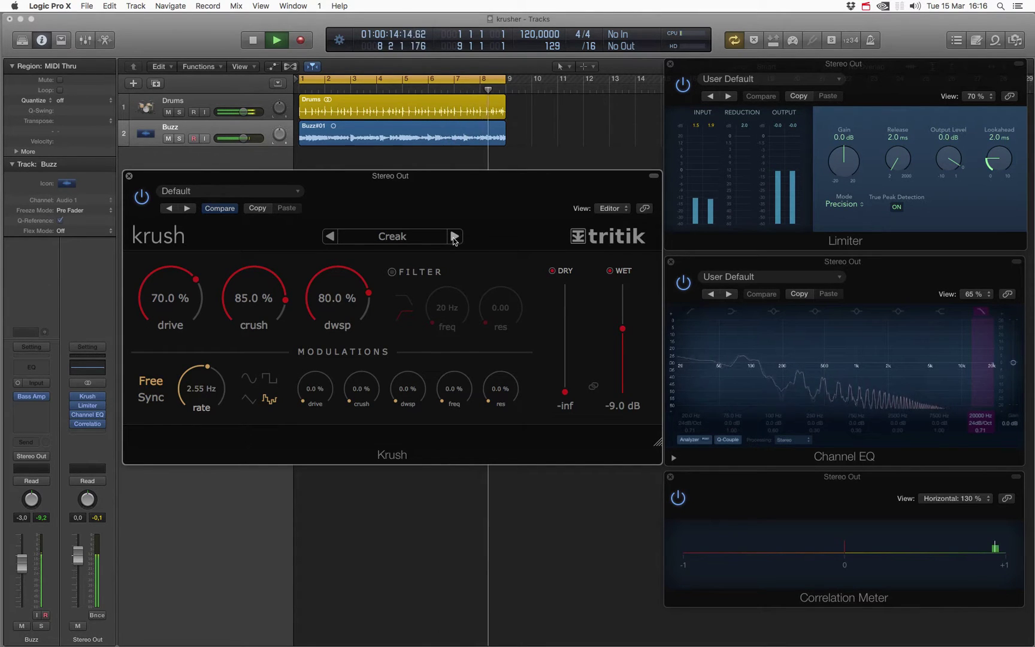
left_click(453, 237)
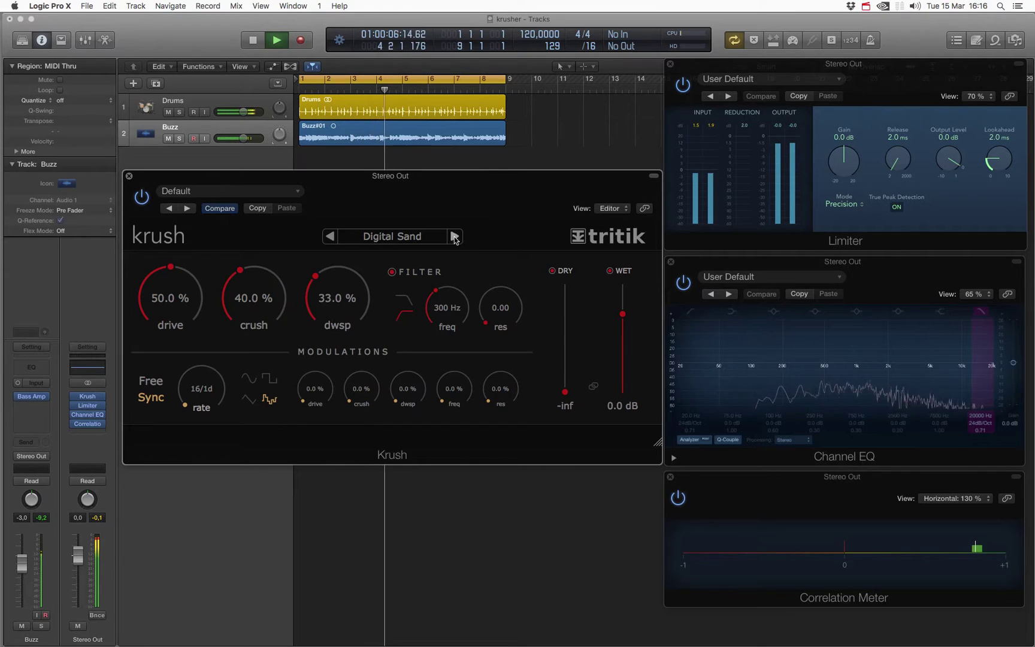
left_click(454, 236)
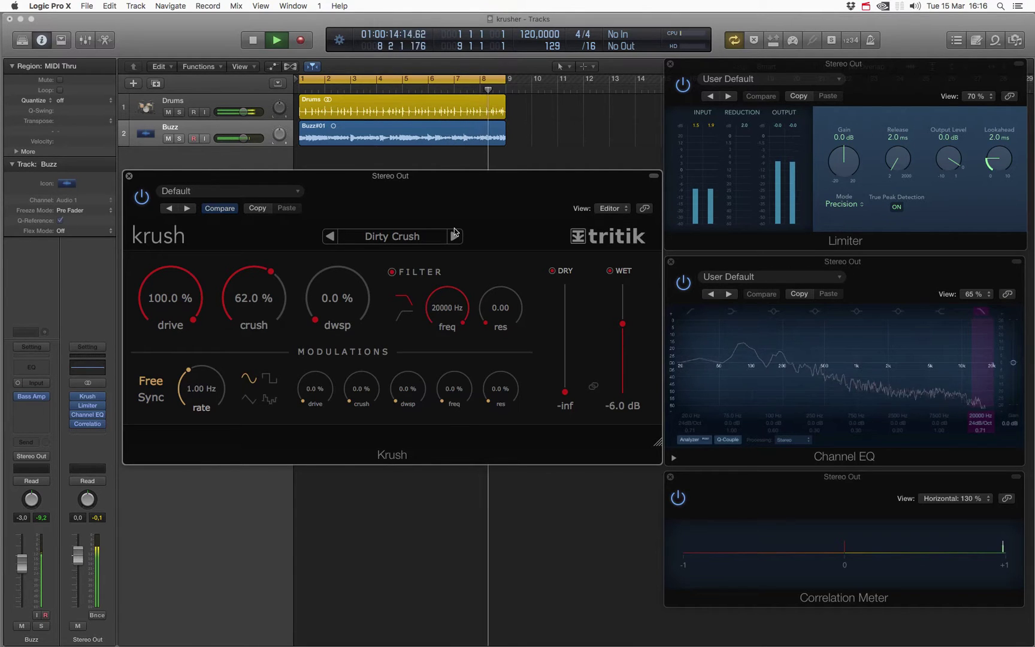
left_click(454, 236)
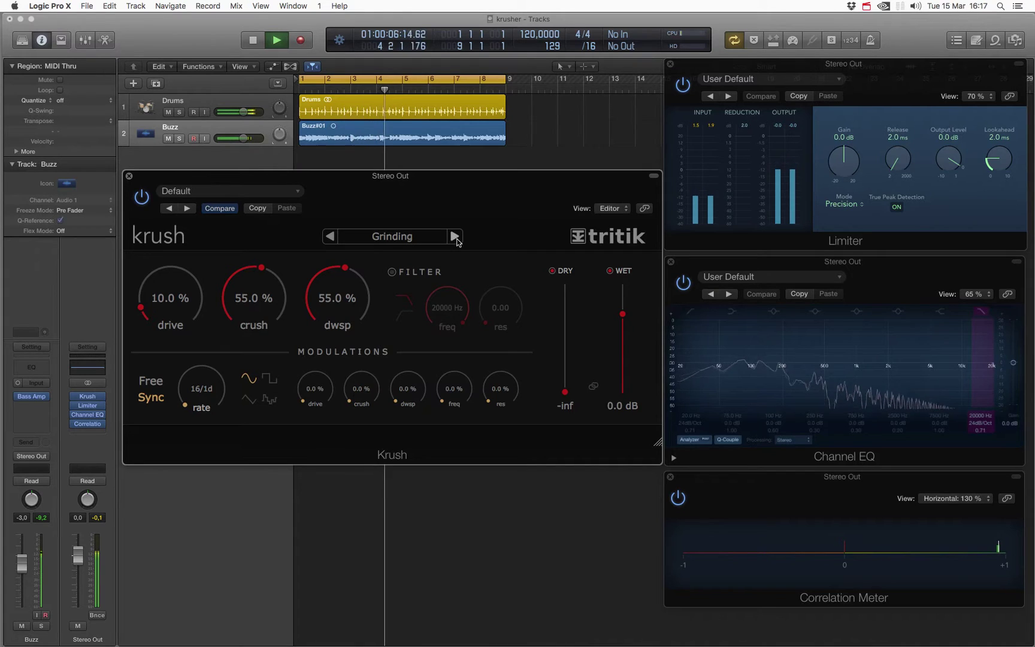
left_click(454, 236)
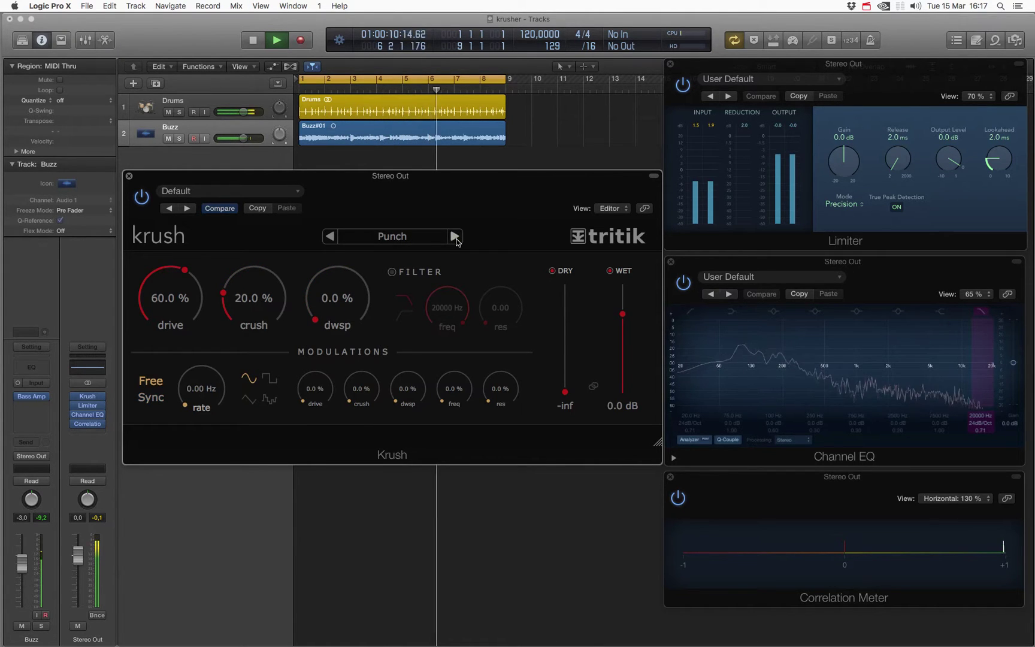
Step: Compare the Punch preset with Krush bypassed and active, and audition the Squeal preset
left_click(142, 197)
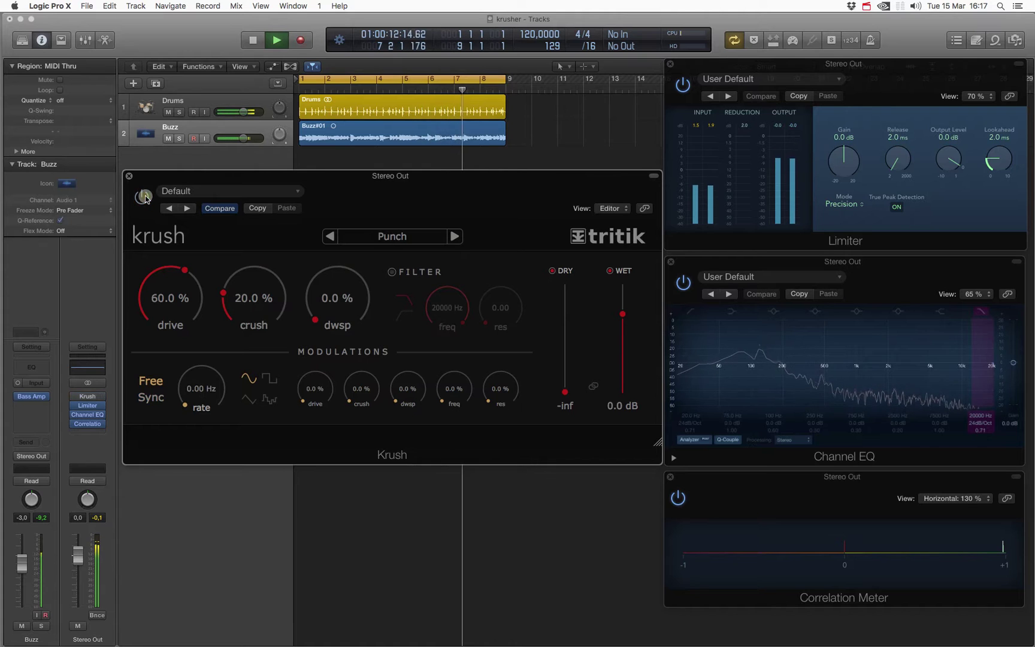
left_click(142, 197)
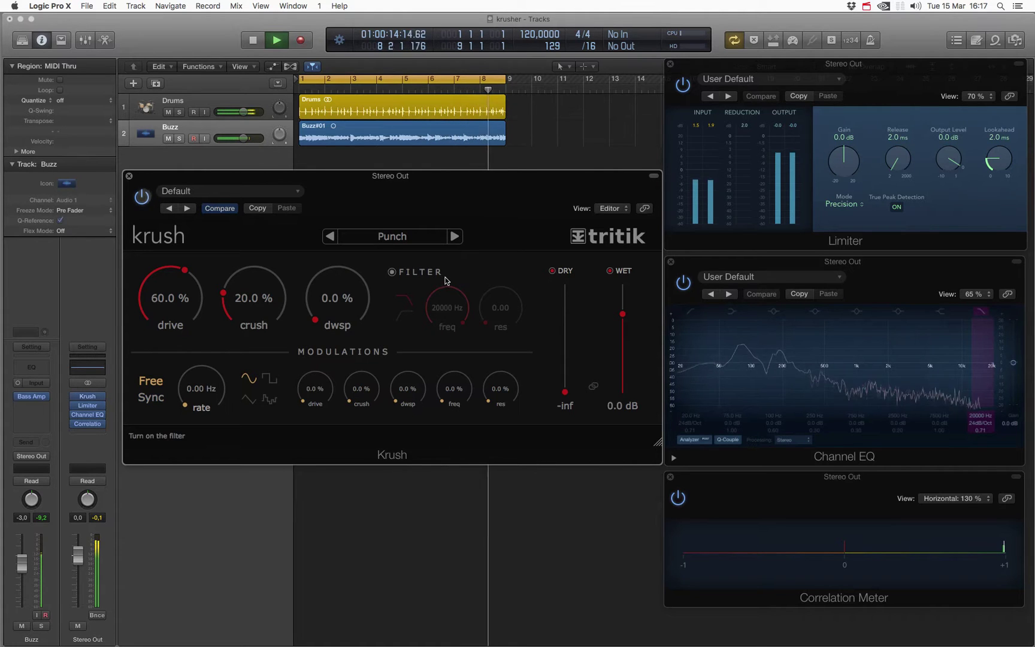
left_click(455, 236)
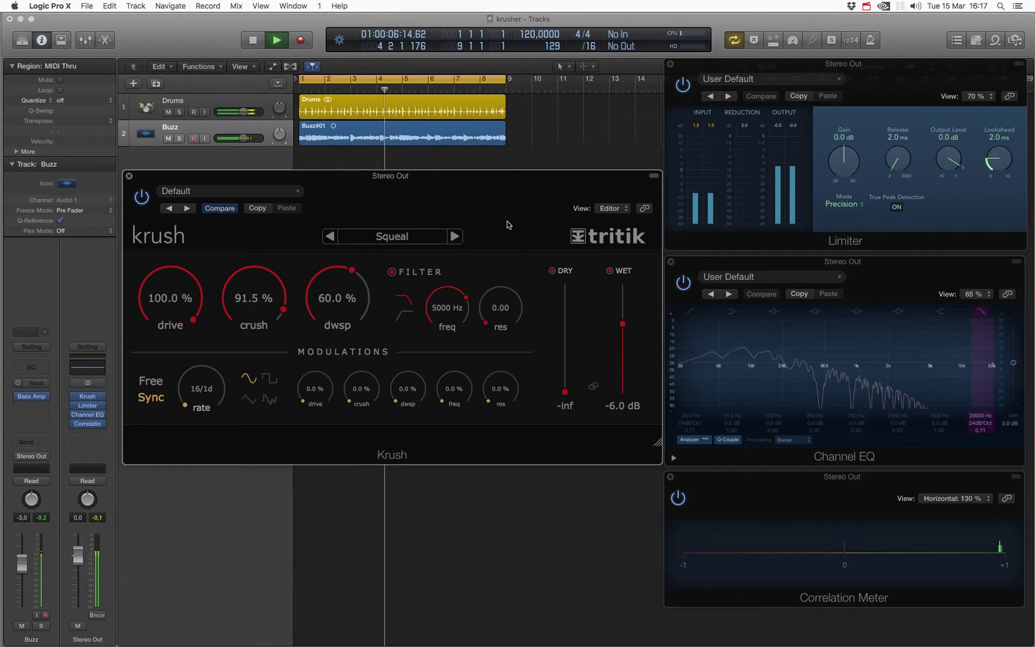
Step: Audition the Fx presets in order, from Broken Video Game through Digital Water, Dying Battery, Electric Sparks, Folding Freqs and Lost Bits to Walkie Talkie
left_click(458, 237)
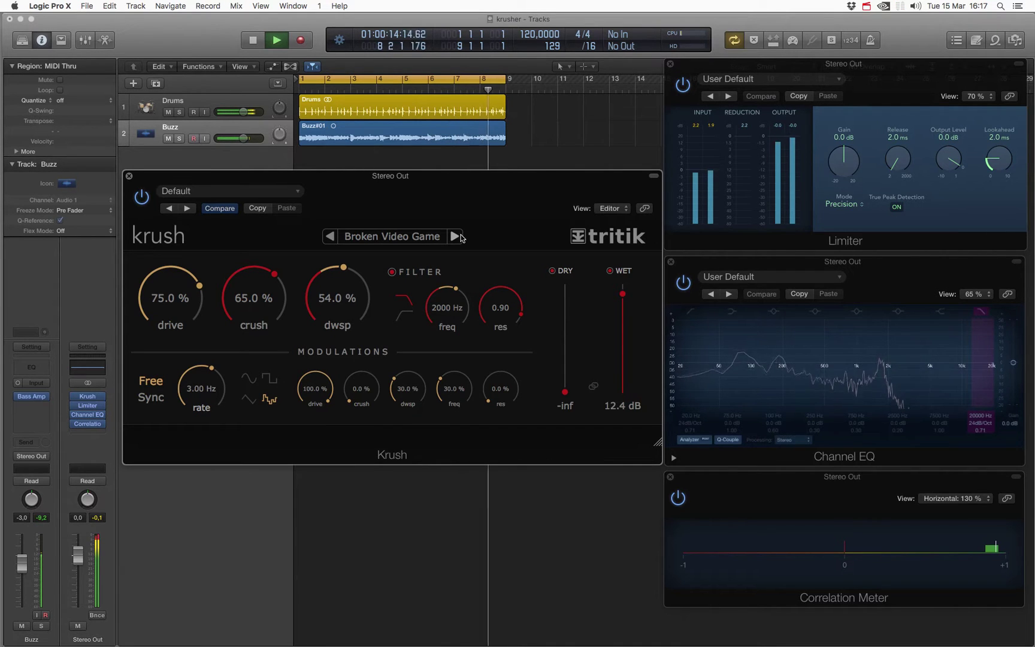
left_click(458, 237)
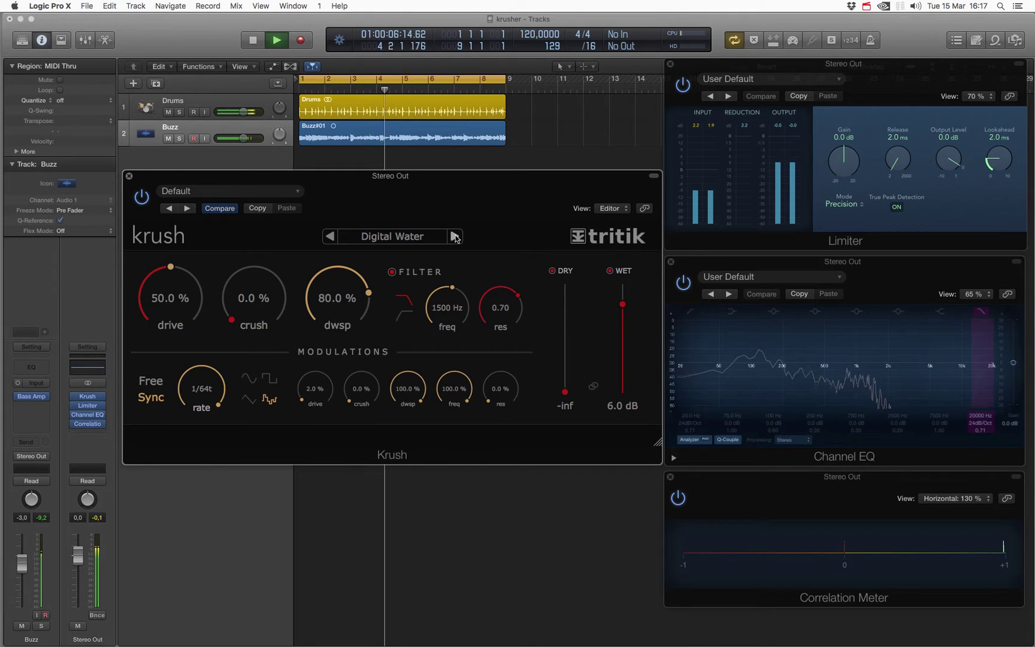
left_click(456, 237)
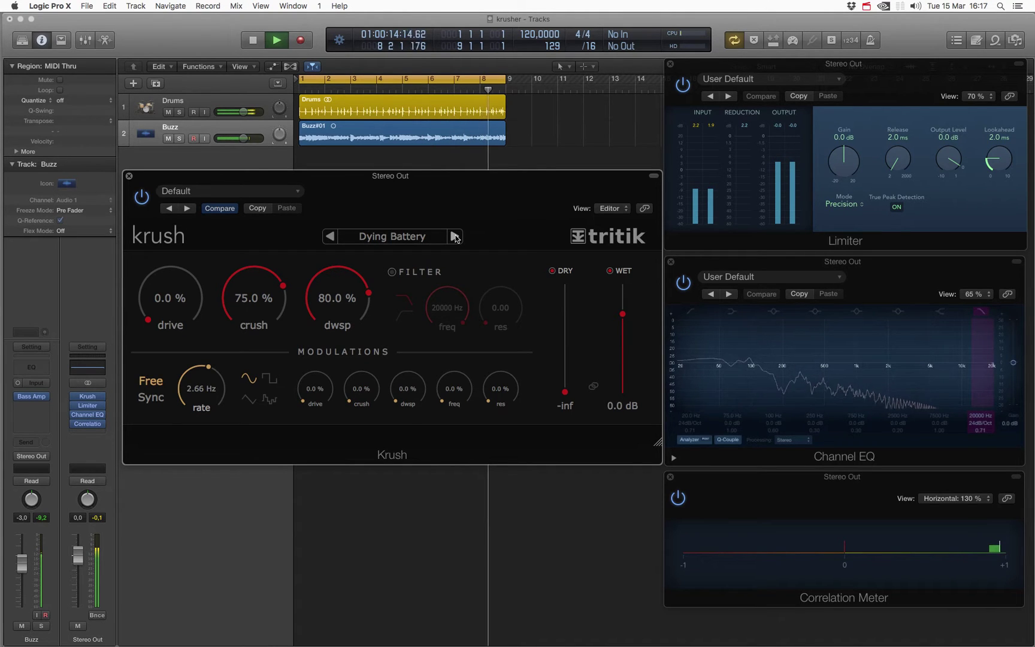
left_click(456, 237)
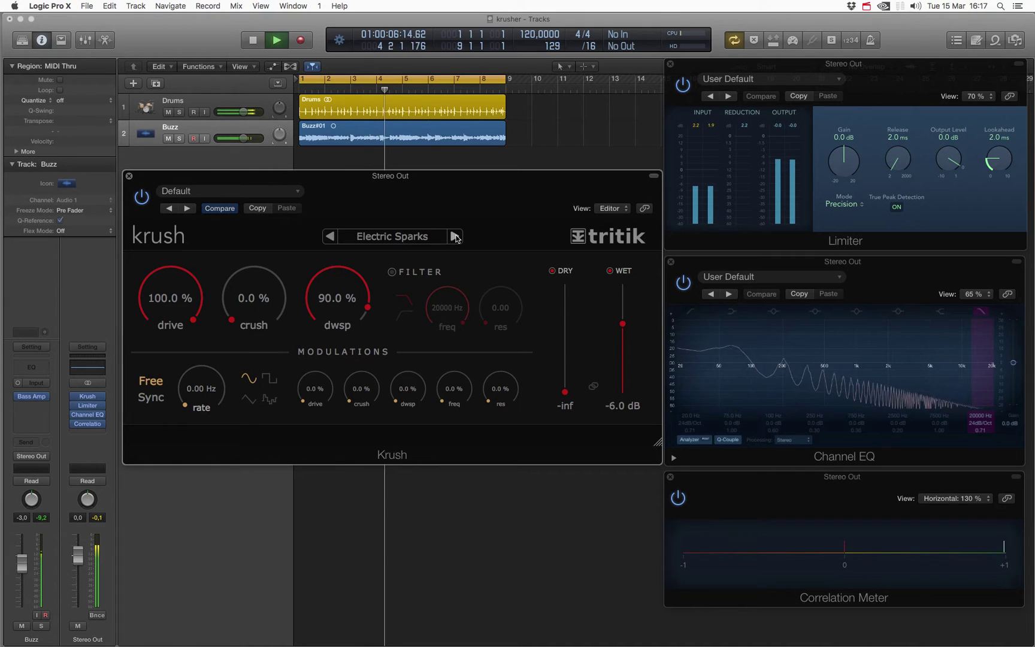
left_click(454, 236)
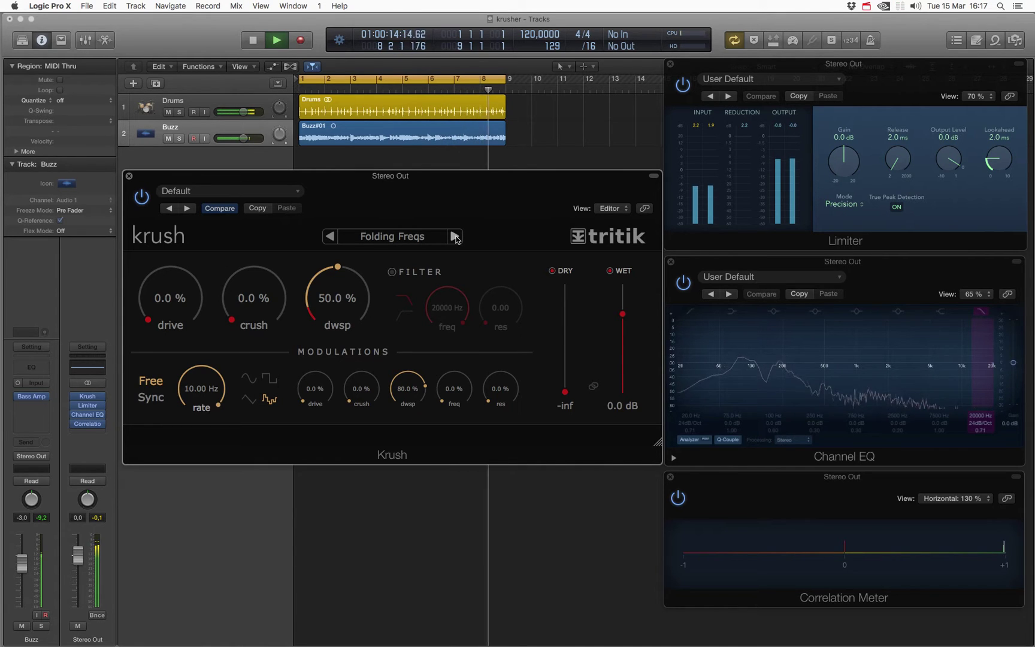
left_click(456, 237)
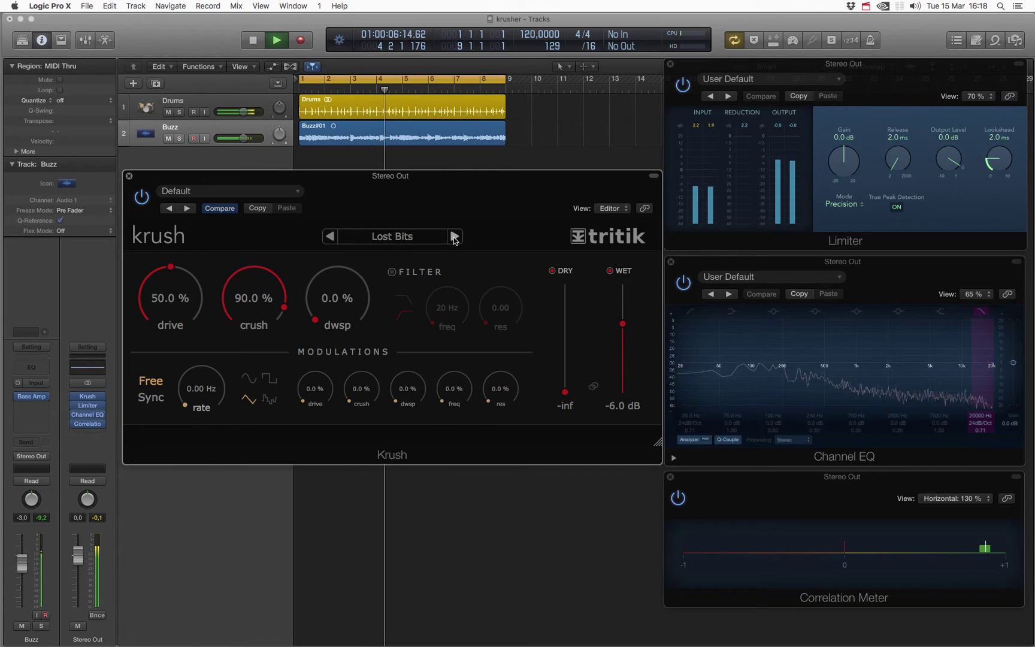
left_click(455, 237)
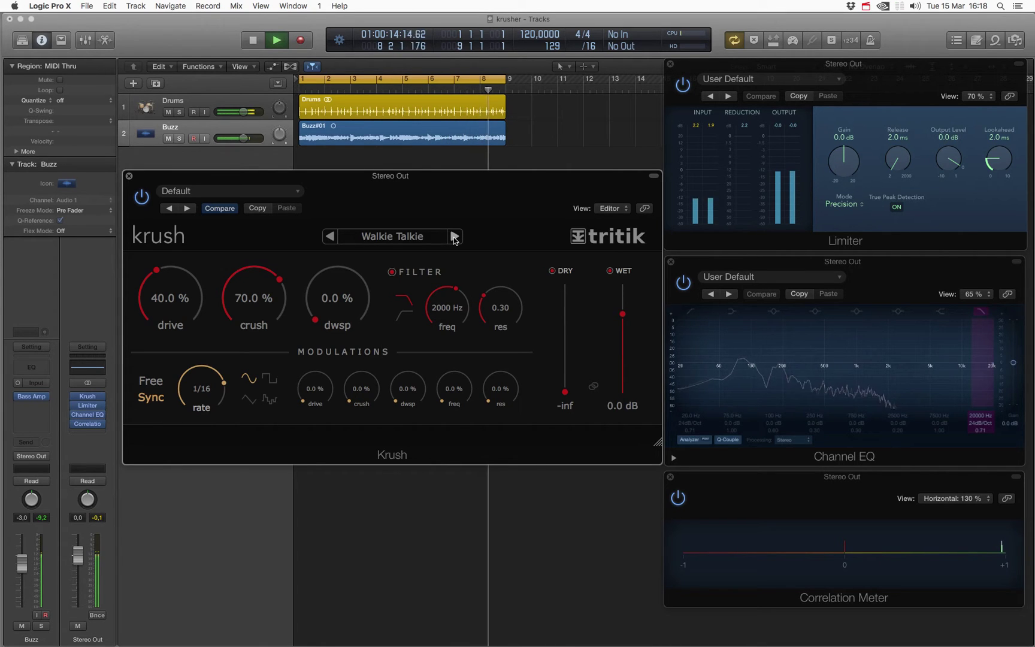
Step: Audition the Modulations presets in order, from Airy Modulation through Chopped Bits, Crunchy Tremolo, Drive Vibe, Filter Mod, Grainy Modulation and Nauseus to Random Walk
left_click(454, 237)
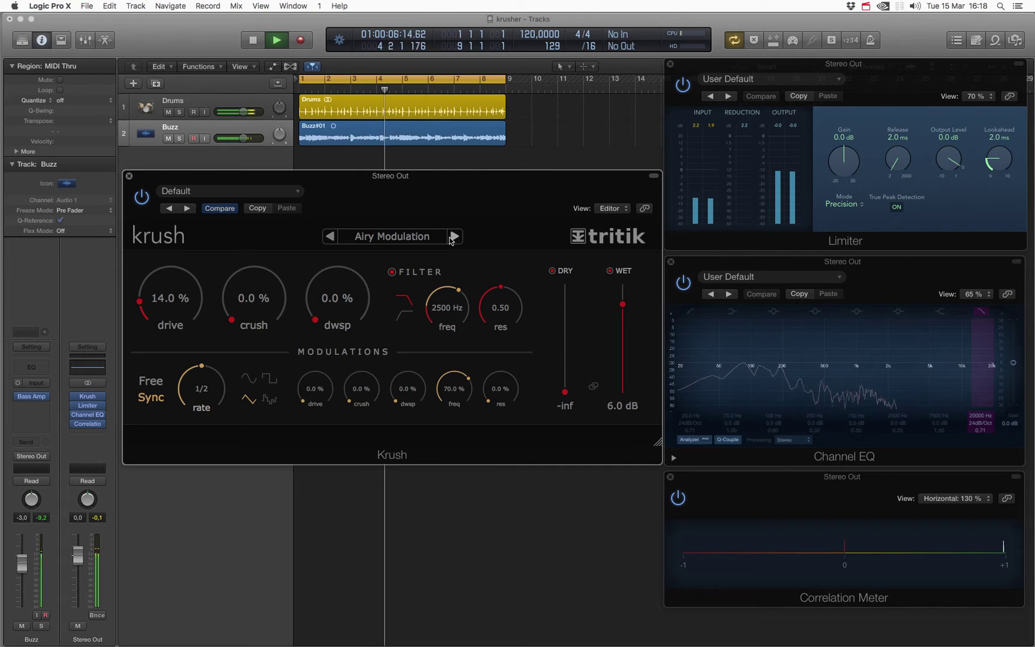
left_click(455, 236)
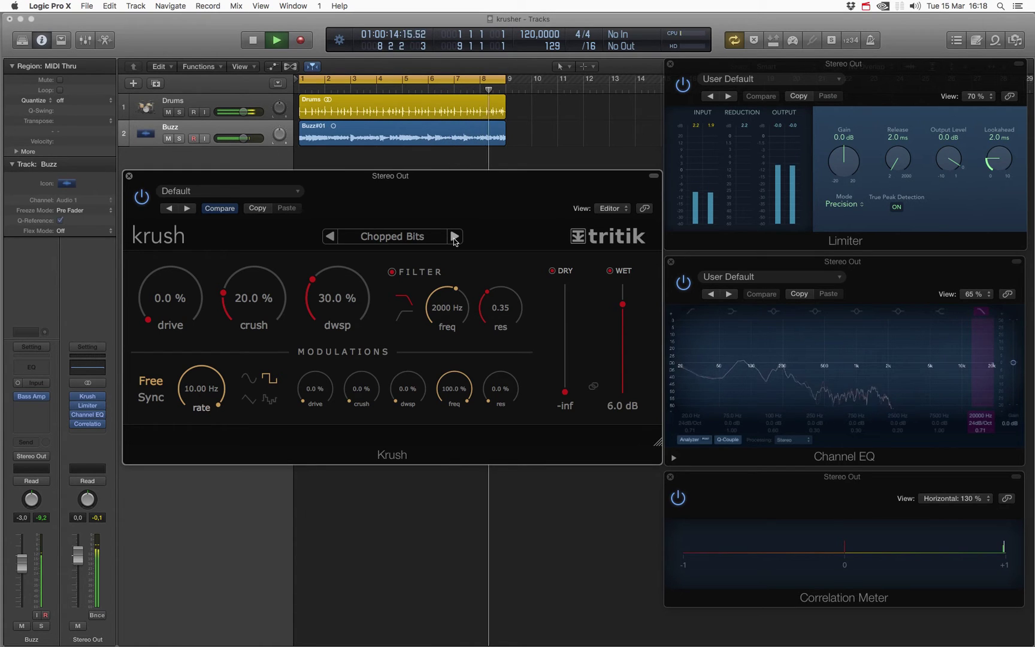
left_click(455, 237)
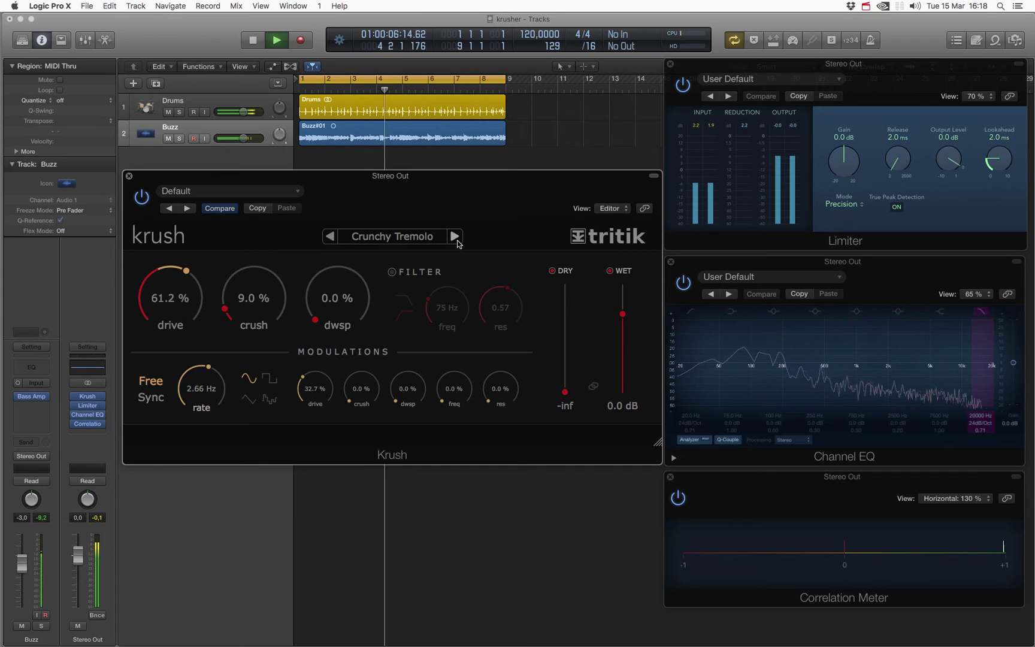
left_click(457, 238)
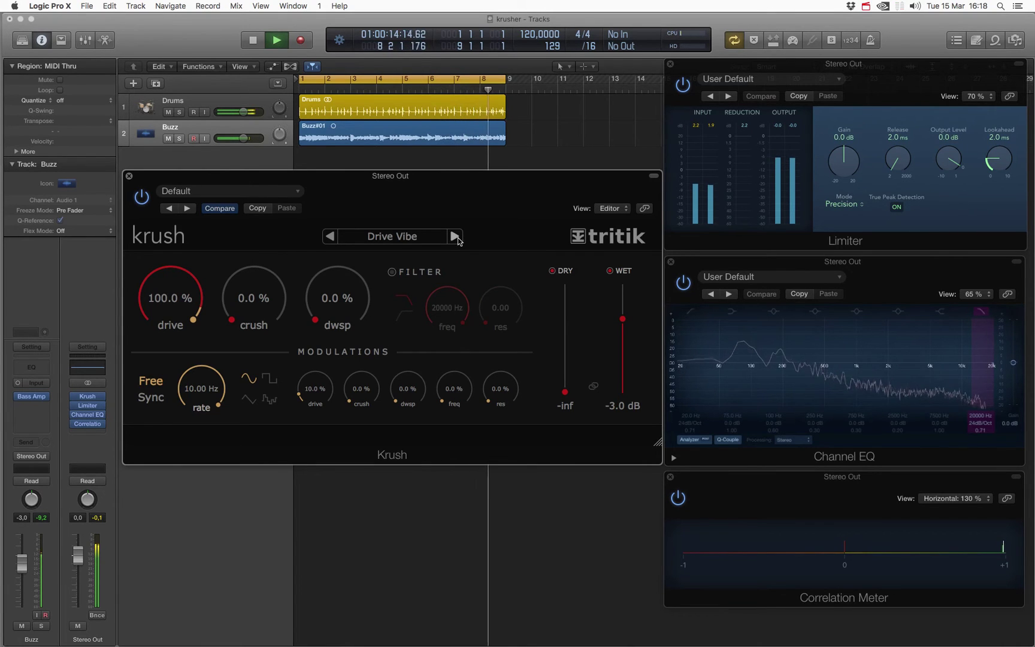
left_click(456, 237)
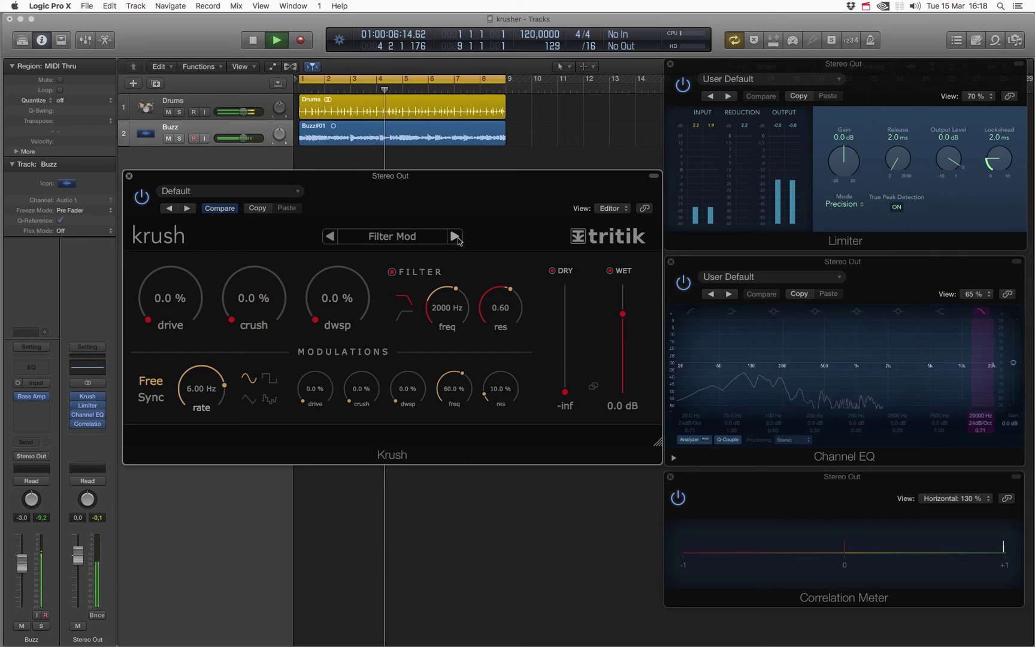
left_click(458, 238)
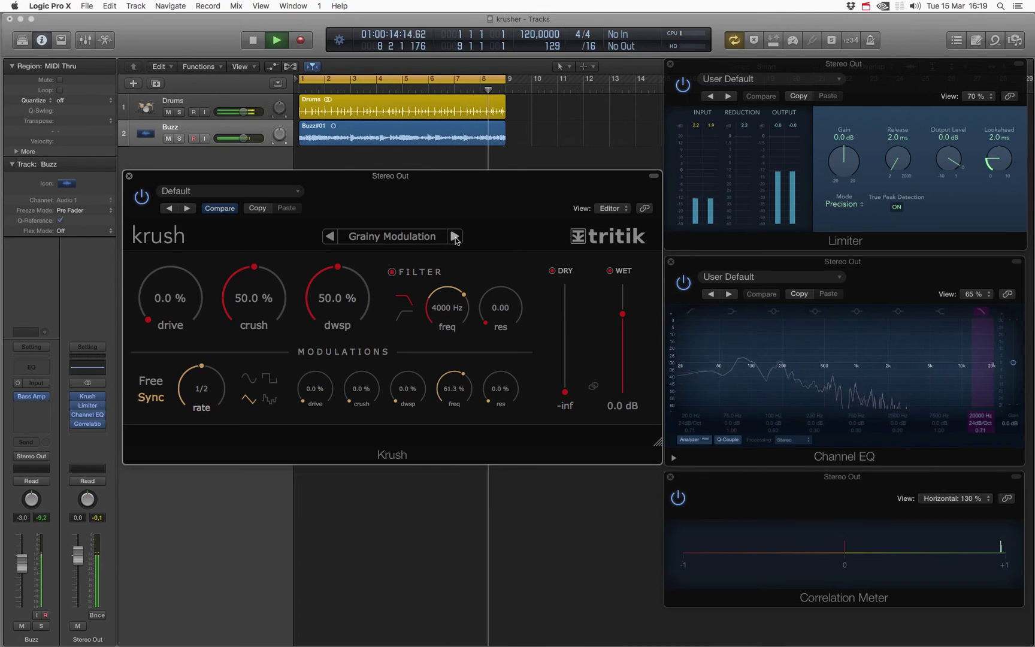
left_click(455, 236)
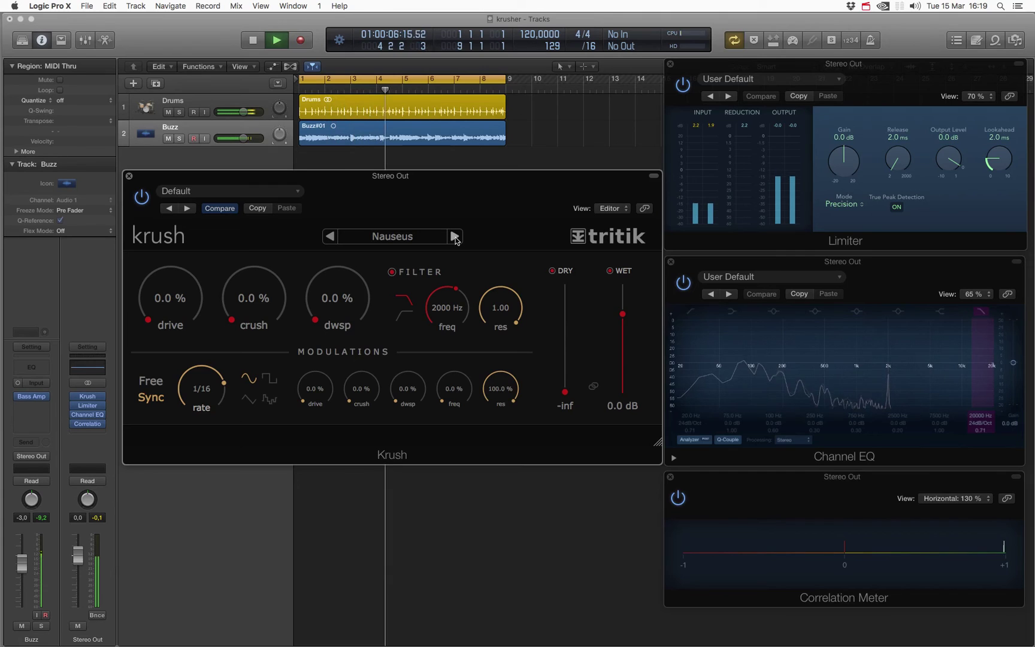
left_click(454, 237)
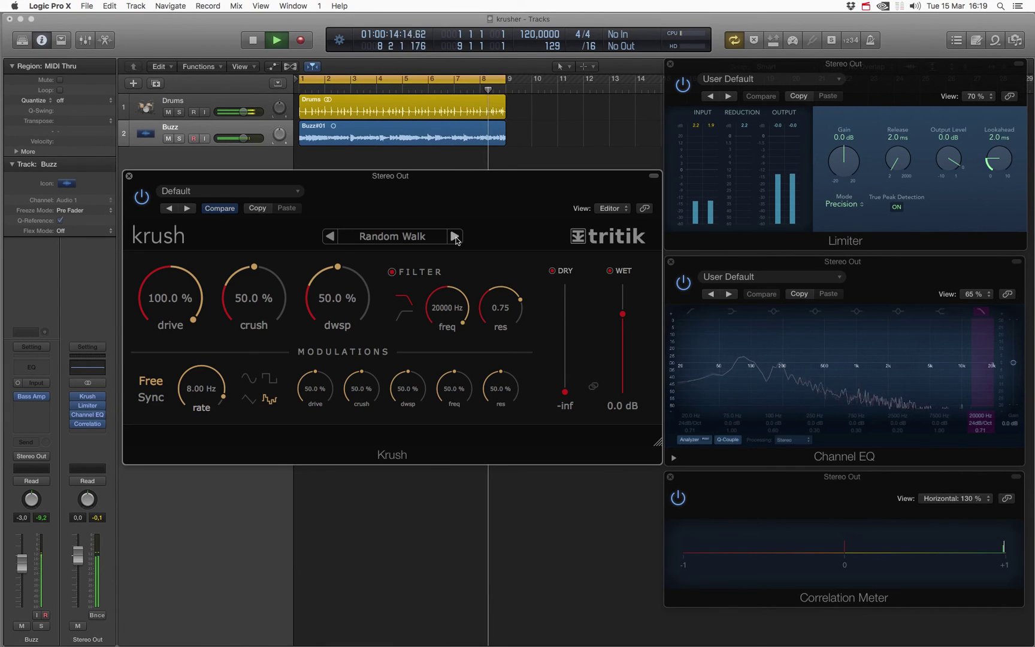
Step: Return Krush to the Bit Crush preset and bypass the plug-in
left_click(455, 237)
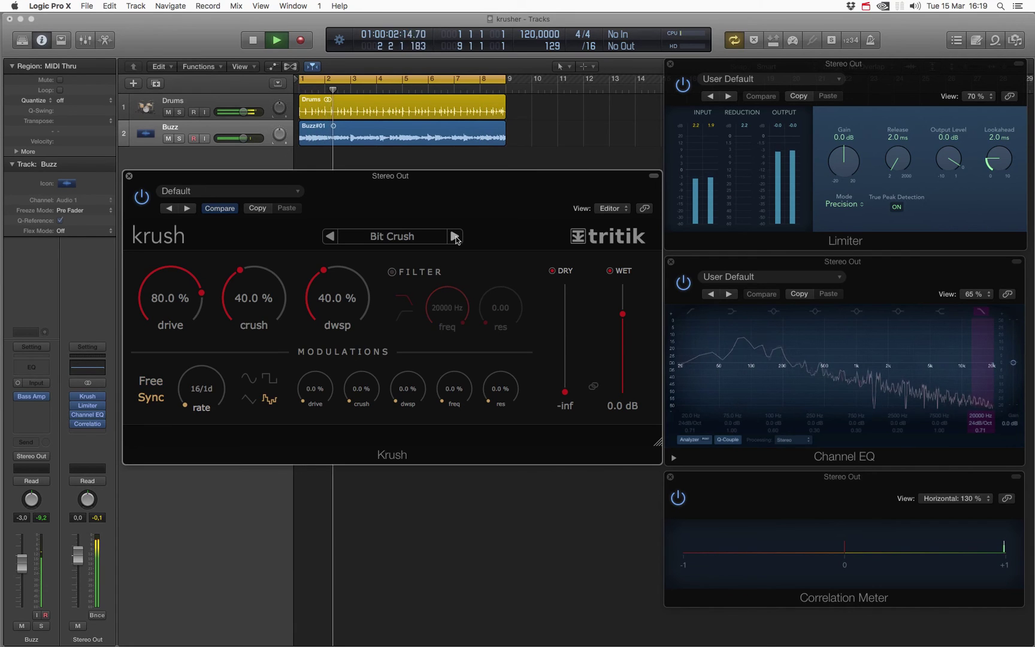
left_click(424, 236)
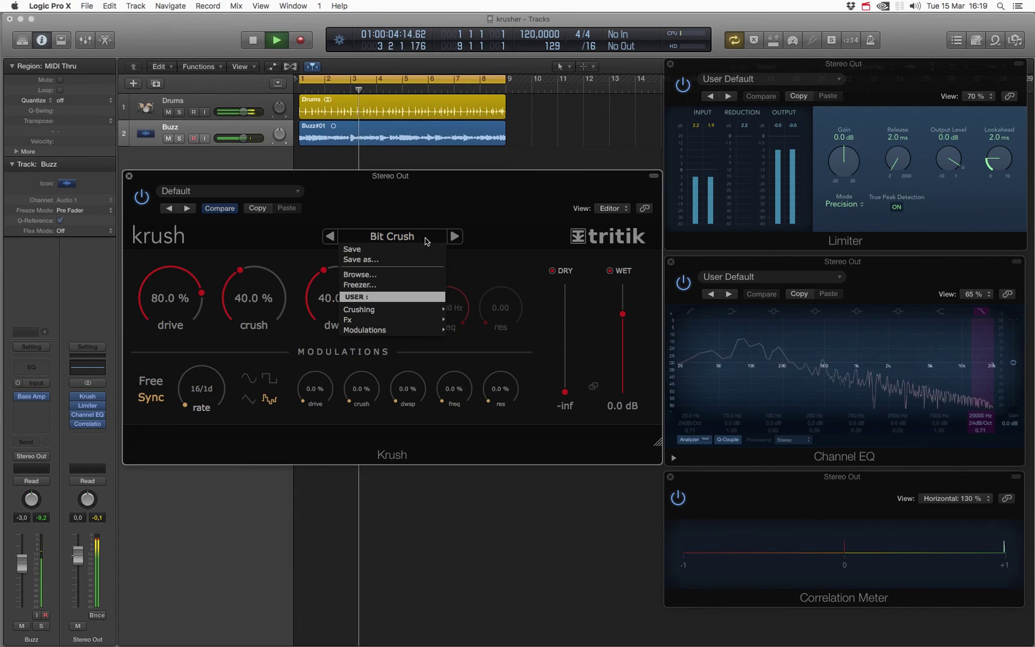
mouse_move(399, 330)
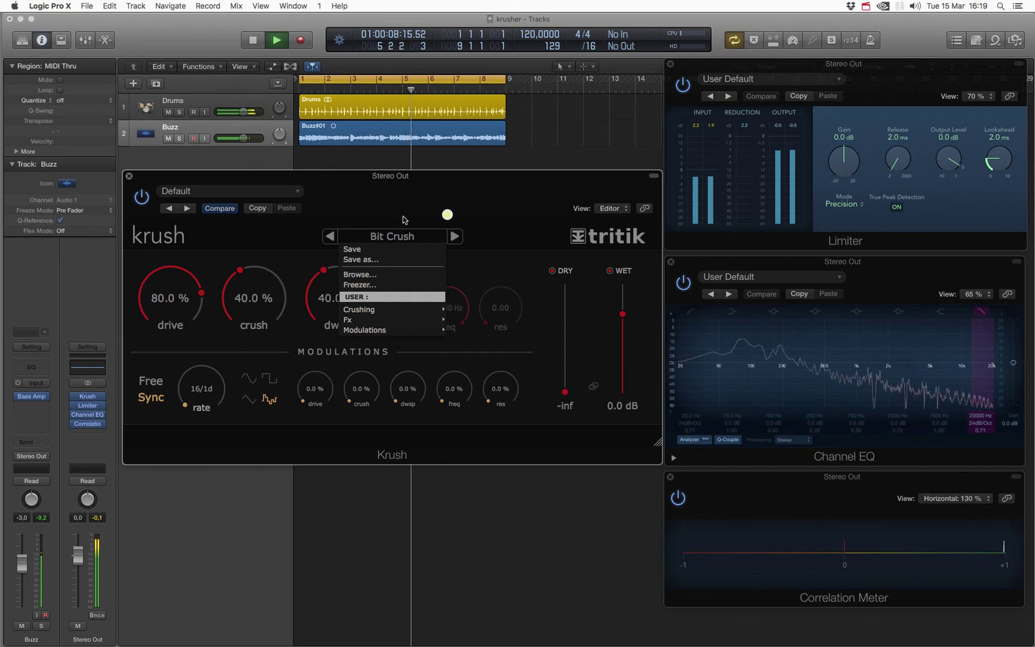
left_click(369, 224)
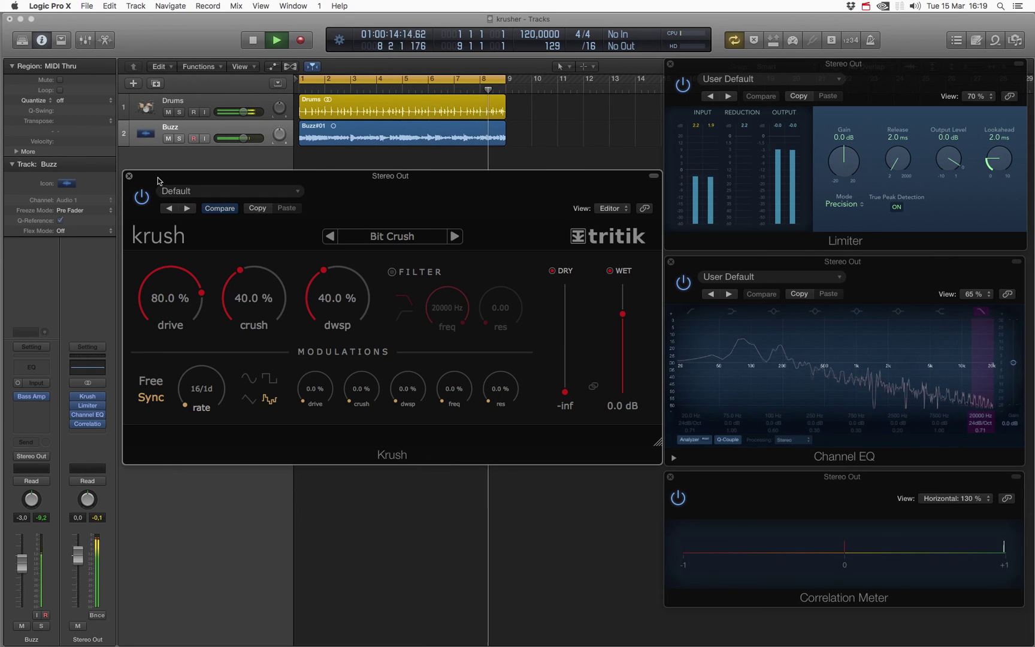
left_click(142, 197)
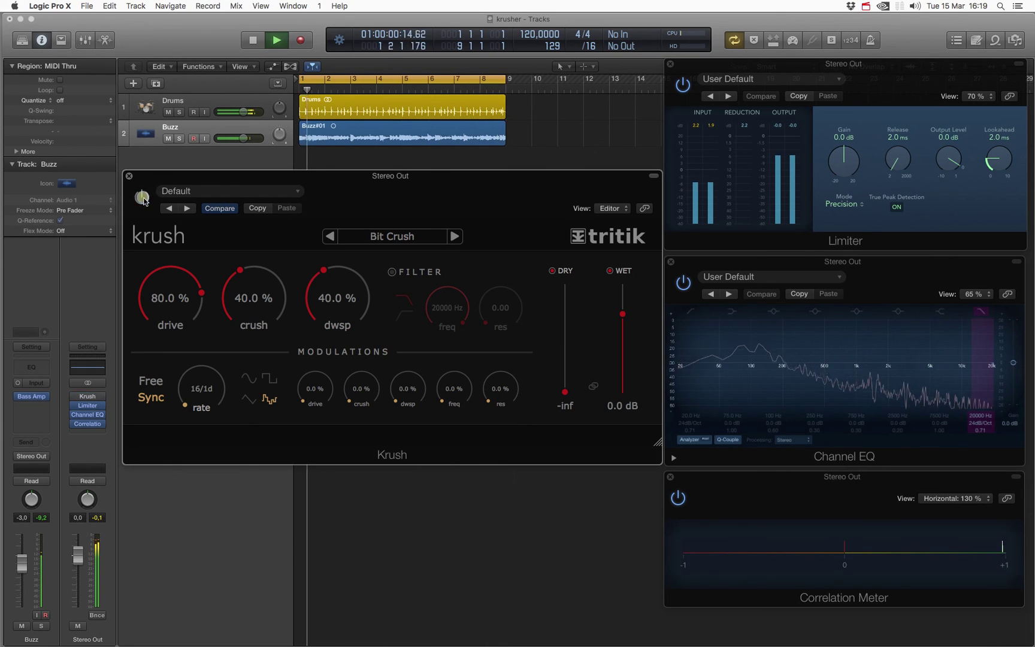